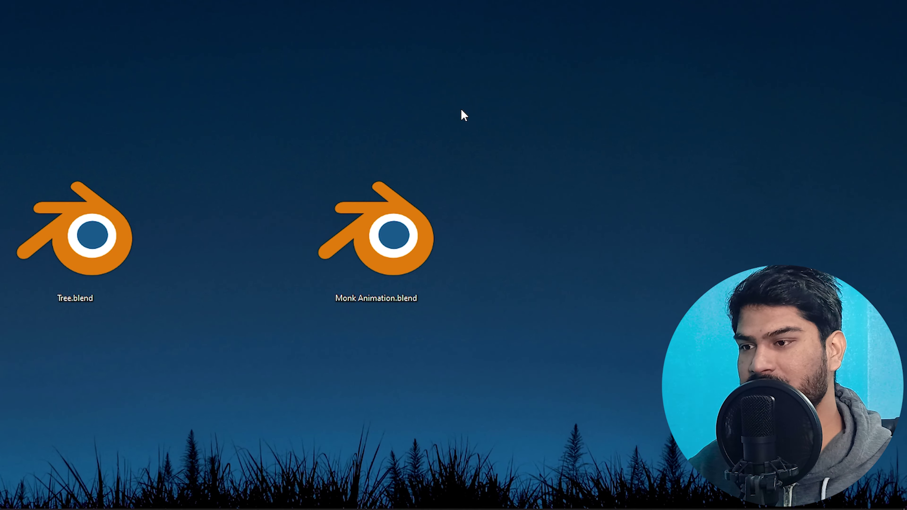
- Open Tree.blend from the file browser
{"action": "left_click_drag", "start_coordinate": [498, 138], "coordinate": [531, 174]}
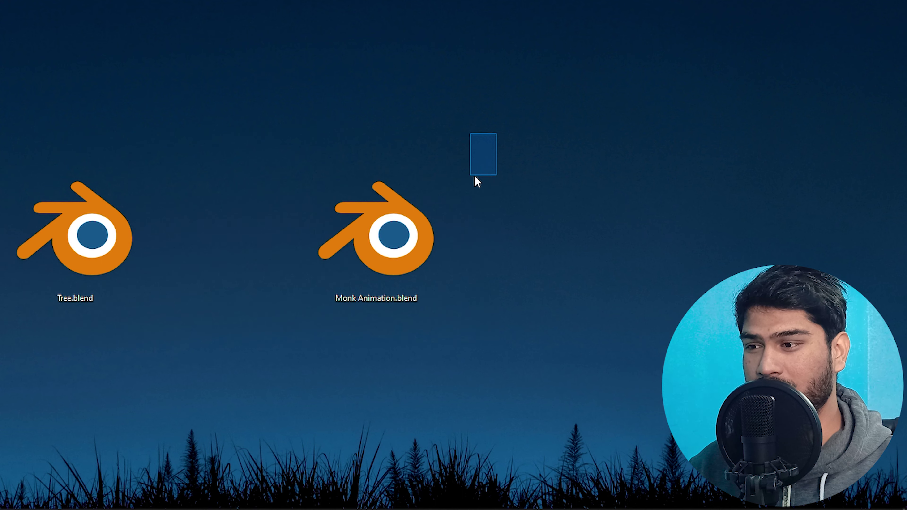
{"action": "left_click_drag", "start_coordinate": [184, 128], "coordinate": [237, 209]}
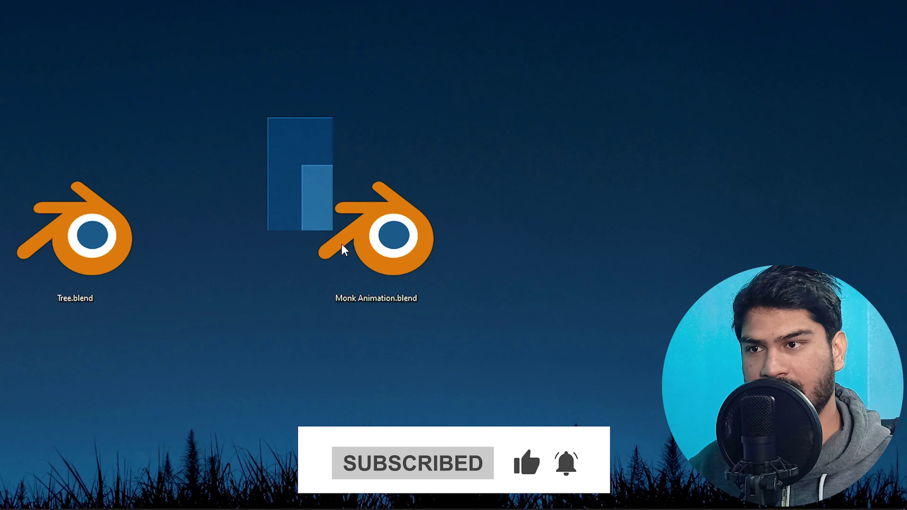
{"action": "left_click_drag", "start_coordinate": [334, 233], "coordinate": [476, 313]}
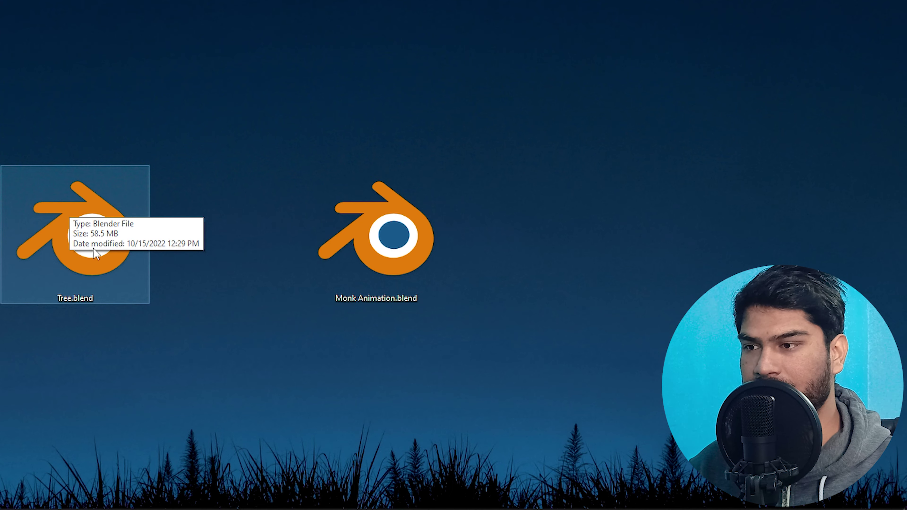
{"action": "left_click", "coordinate": [76, 244]}
{"action": "double_click", "coordinate": [74, 252]}
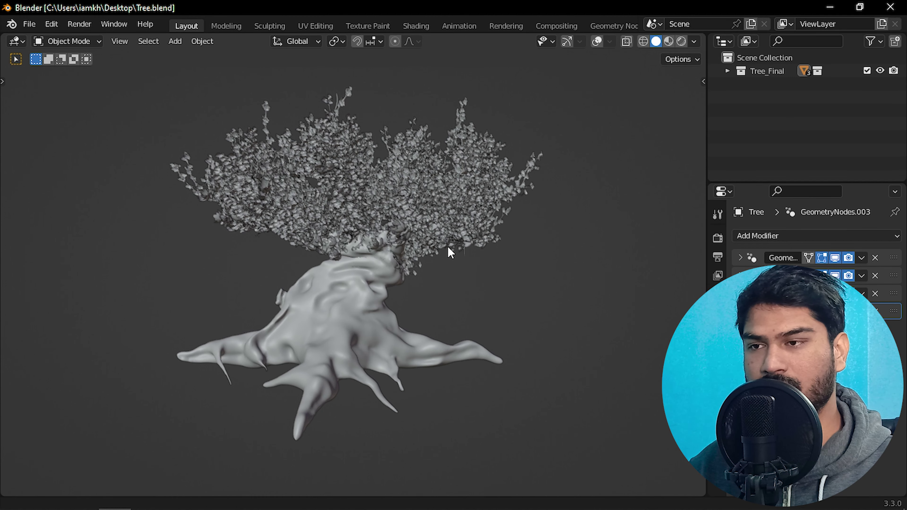
- Inspect the tree with material preview and expand the Tree_Final and Sakura collections
{"action": "scroll", "coordinate": [449, 252], "scroll_direction": "up", "scroll_amount": 2, "text": "shift"}
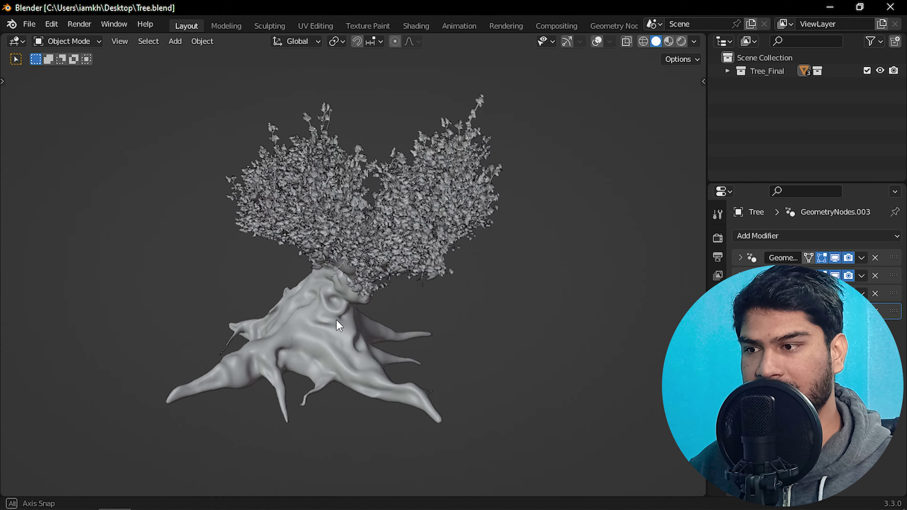
{"action": "middle_click_drag", "start_coordinate": [449, 319], "coordinate": [152, 310]}
{"action": "key", "text": "z"}
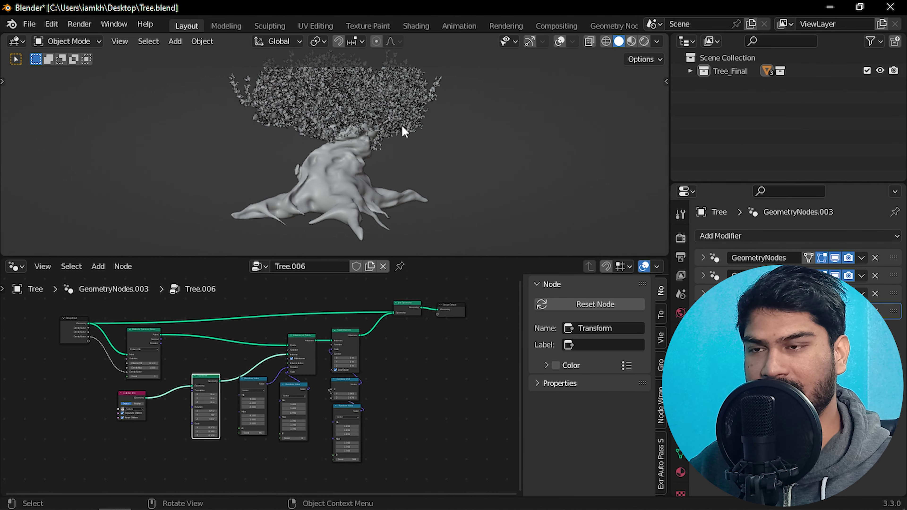
{"action": "mouse_move", "coordinate": [469, 462]}
{"action": "left_mouse_down"}
{"action": "mouse_move", "coordinate": [132, 314]}
{"action": "mouse_move", "coordinate": [51, 310]}
{"action": "left_mouse_up"}
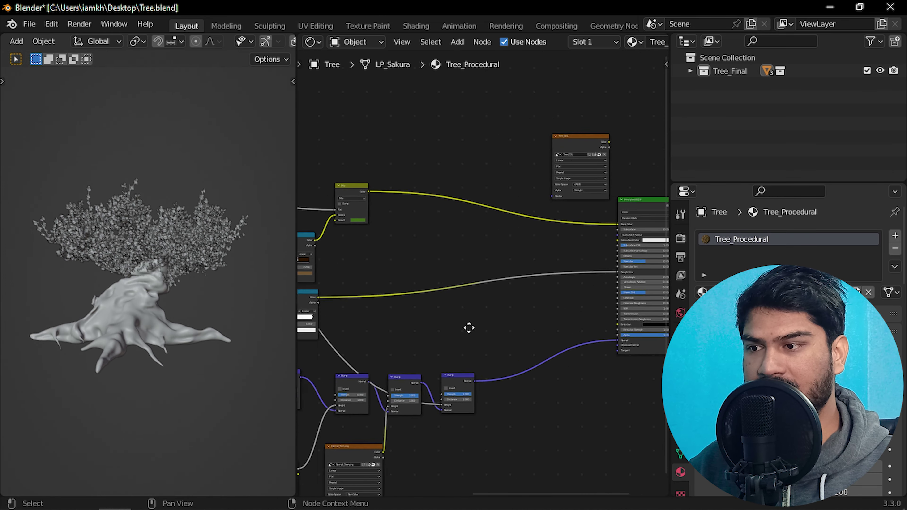
{"action": "middle_click_drag", "start_coordinate": [468, 327], "coordinate": [427, 279]}
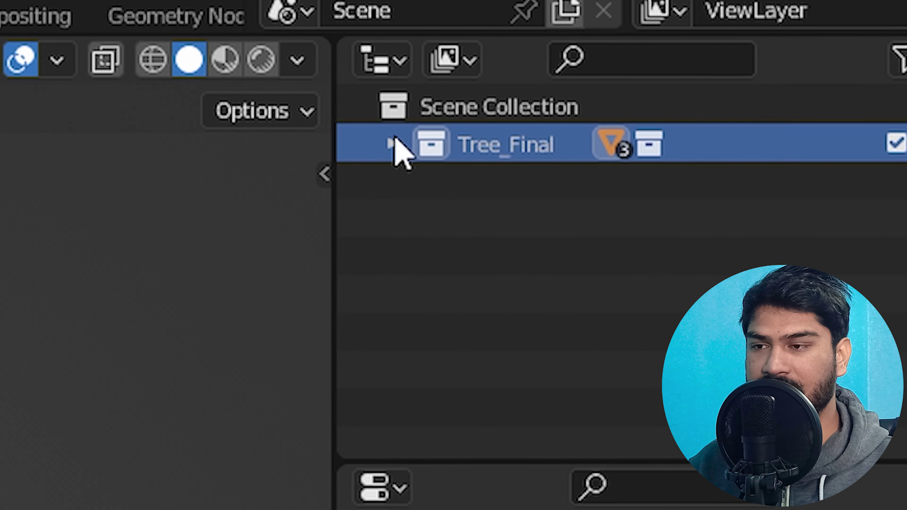
{"action": "left_click", "coordinate": [690, 71]}
{"action": "left_click", "coordinate": [222, 467]}
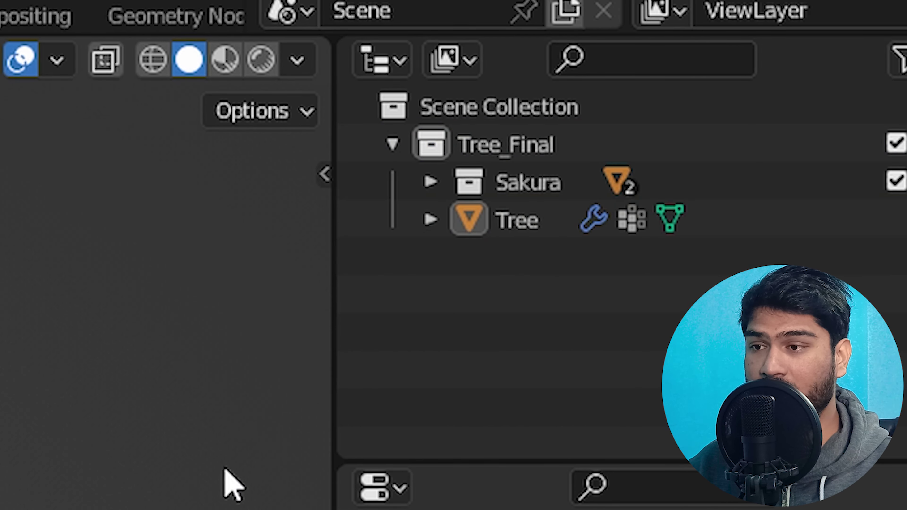
{"action": "left_click", "coordinate": [430, 182]}
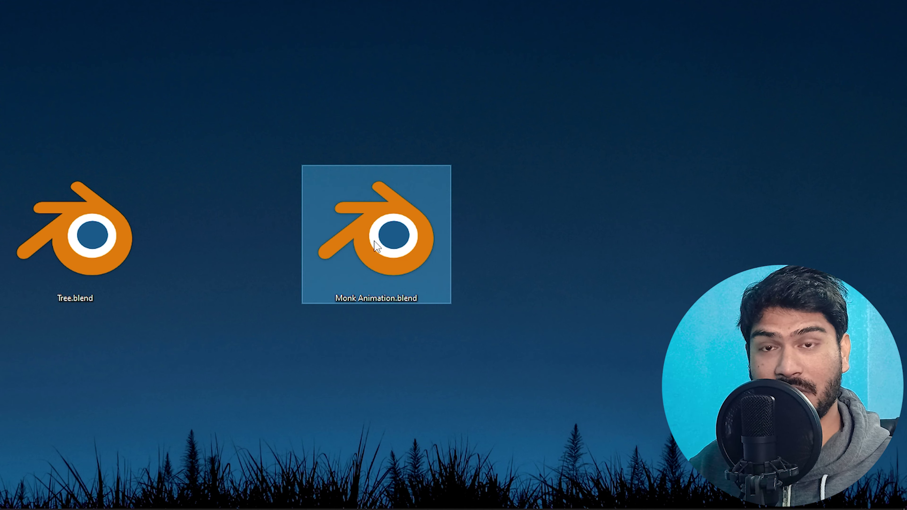
- Open Monk Animation.blend and briefly preview it in rendered shading before returning to solid
{"action": "double_click", "coordinate": [377, 246]}
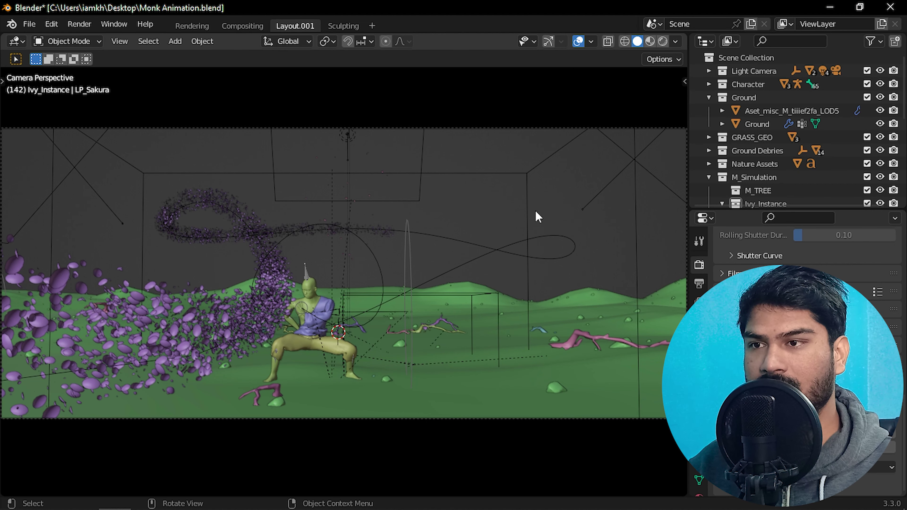
{"action": "left_click", "coordinate": [662, 41]}
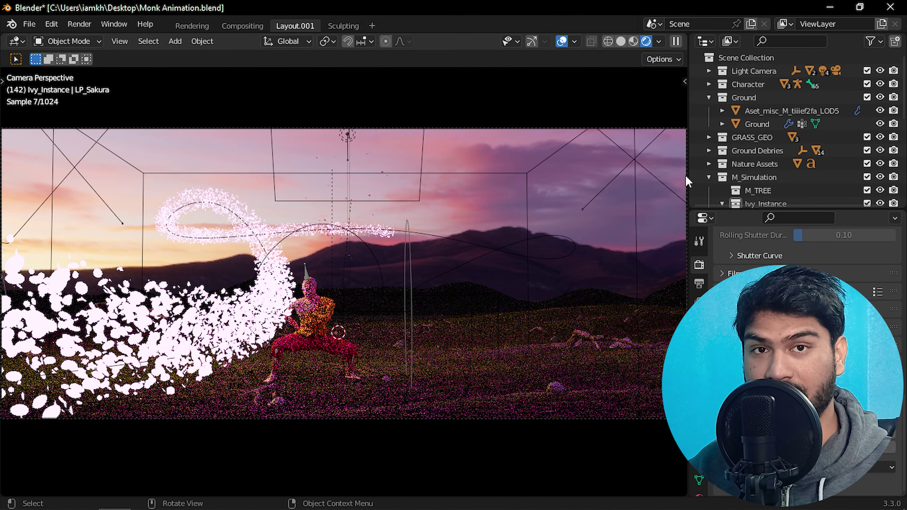
{"action": "left_click", "coordinate": [621, 41]}
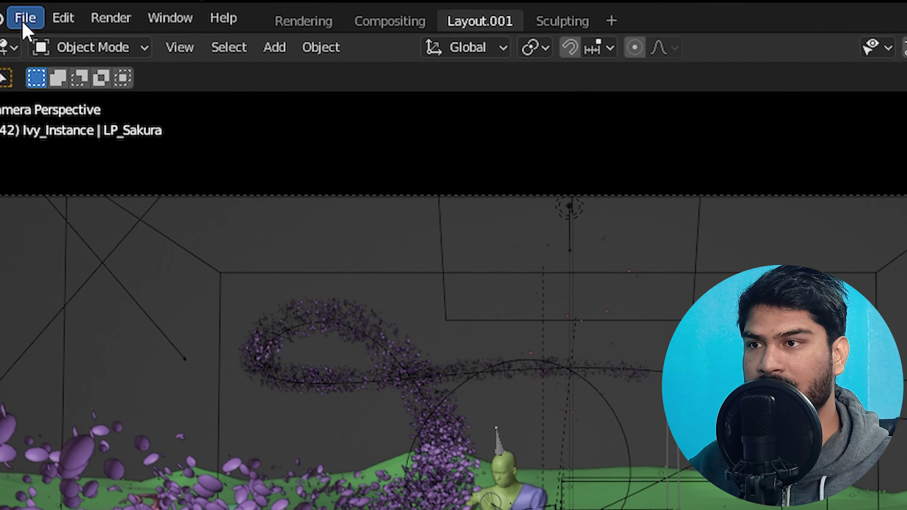
{"action": "left_click", "coordinate": [23, 22]}
{"action": "mouse_move", "coordinate": [62, 246]}
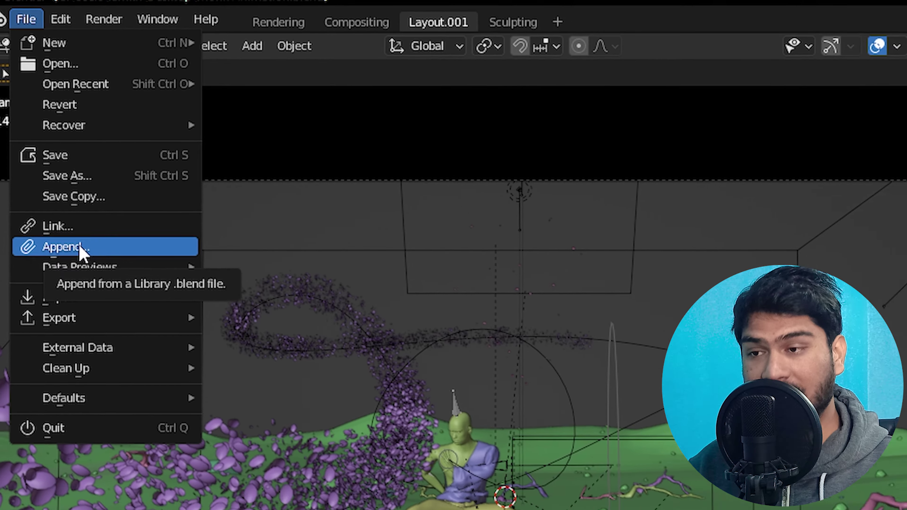
- Append from Desktop's Tree.blend and browse into its data-type folders
{"action": "left_click", "coordinate": [80, 247]}
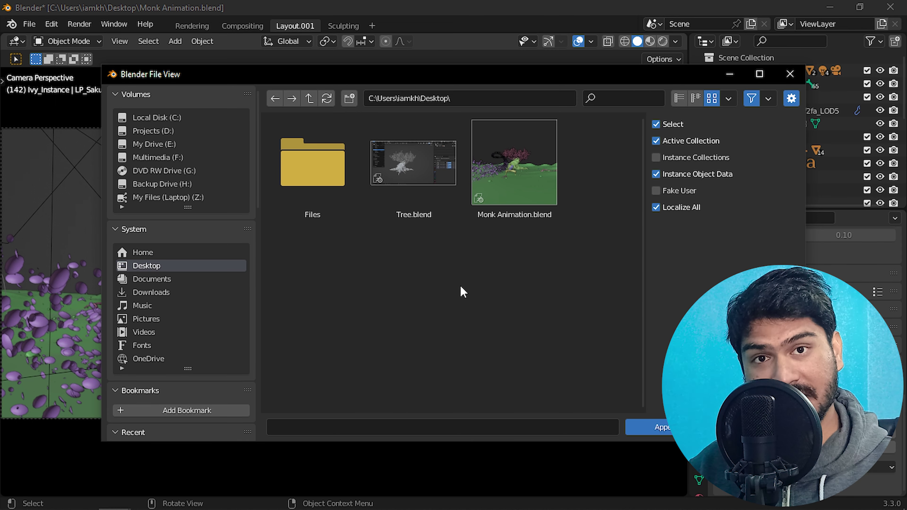
{"action": "left_click", "coordinate": [414, 178]}
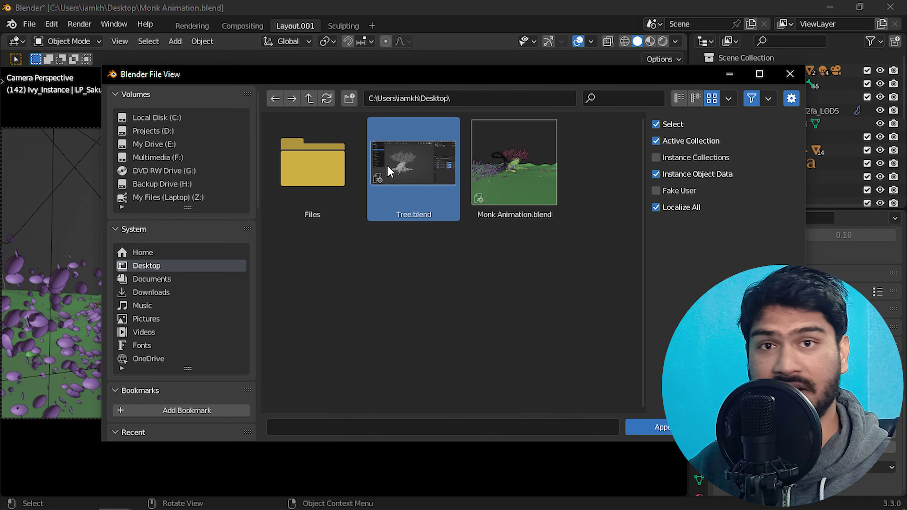
{"action": "double_click", "coordinate": [427, 170]}
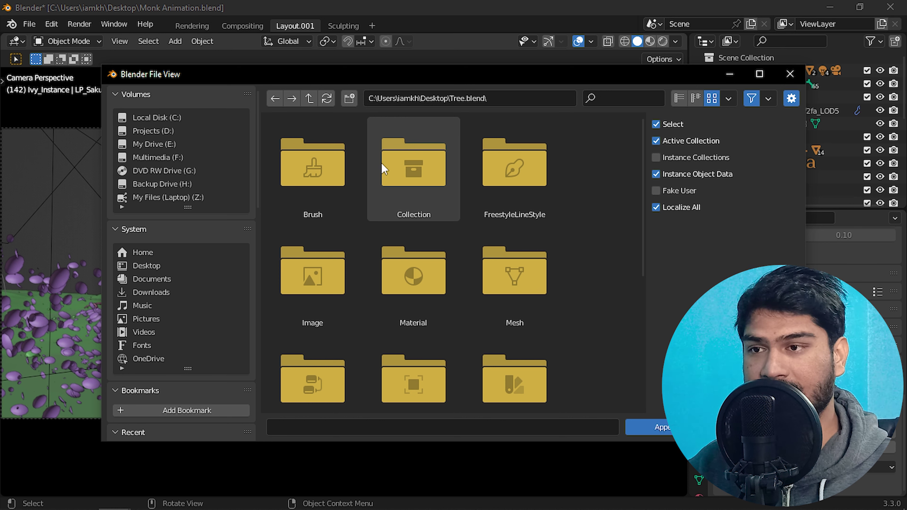
{"action": "left_click", "coordinate": [419, 189]}
{"action": "left_click", "coordinate": [425, 287]}
{"action": "scroll", "coordinate": [425, 280], "scroll_direction": "down", "scroll_amount": 3}
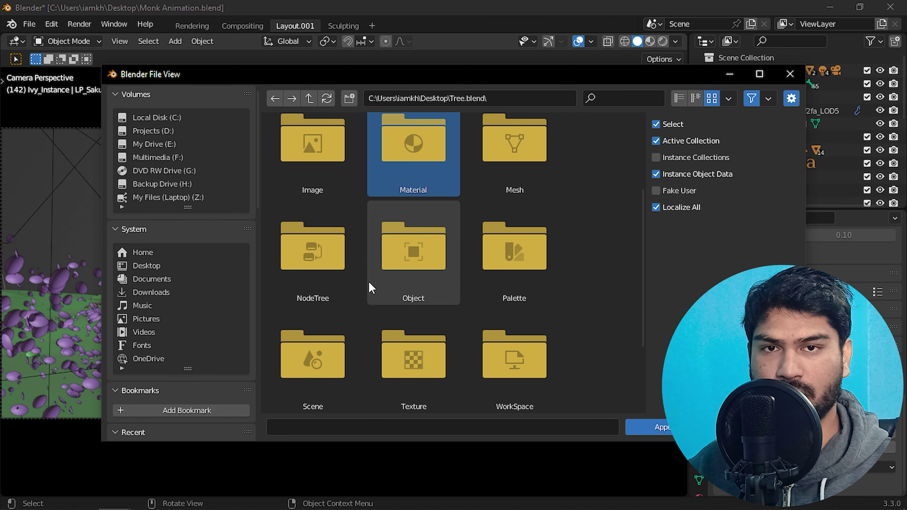
{"action": "left_click", "coordinate": [305, 262]}
{"action": "scroll", "coordinate": [316, 259], "scroll_direction": "down", "scroll_amount": 3}
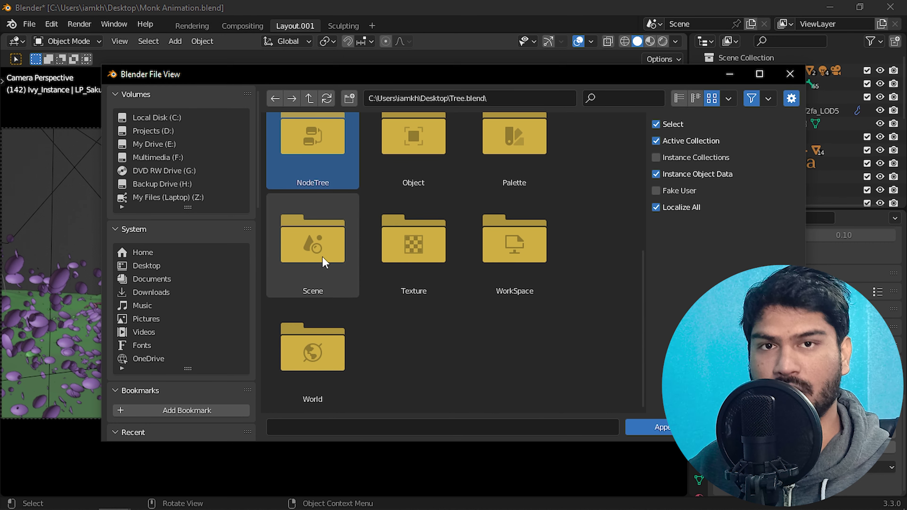
{"action": "scroll", "coordinate": [327, 243], "scroll_direction": "up", "scroll_amount": 3}
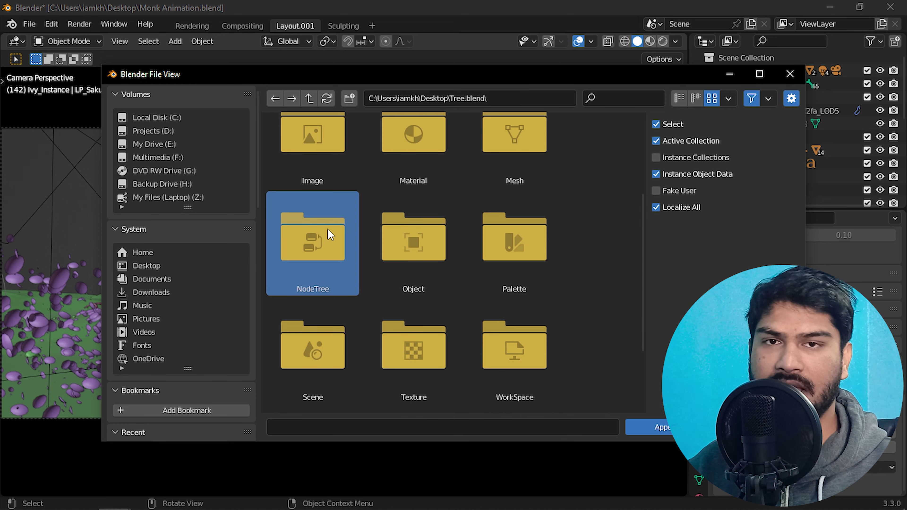
{"action": "scroll", "coordinate": [330, 234], "scroll_direction": "up", "scroll_amount": 3}
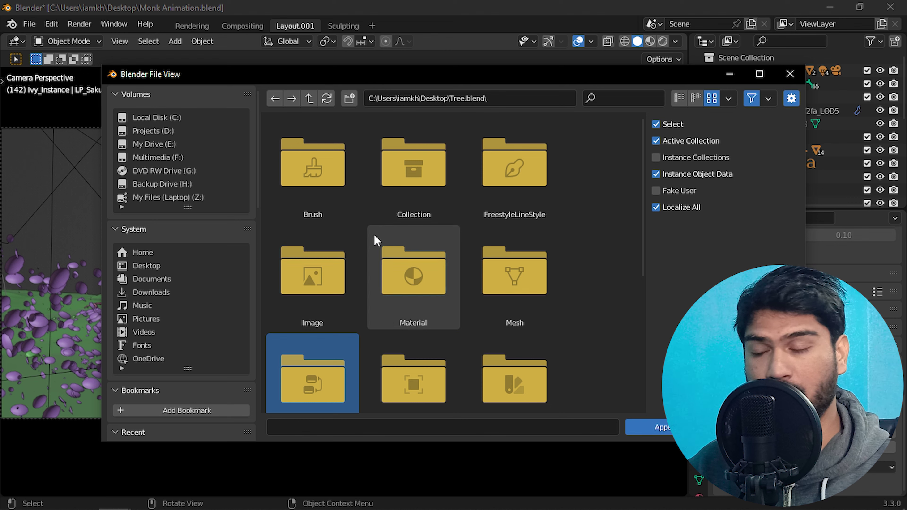
{"action": "left_click", "coordinate": [443, 181]}
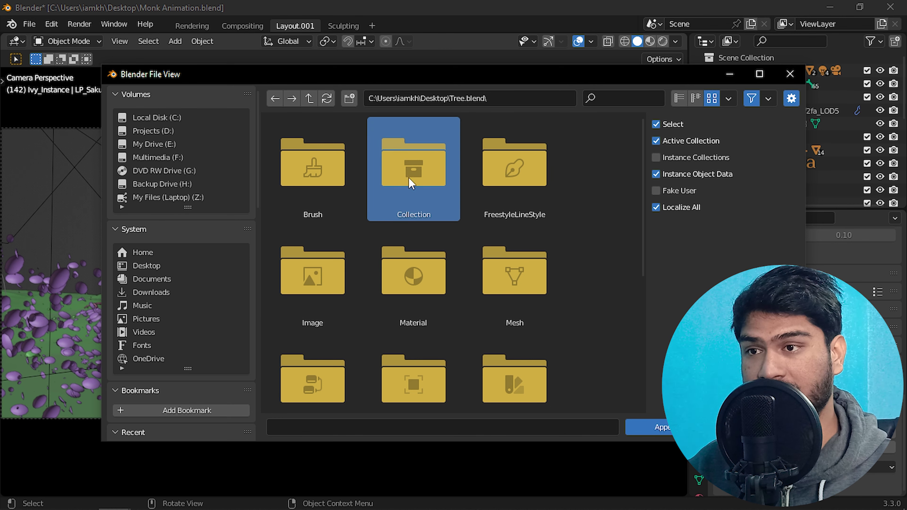
{"action": "double_click", "coordinate": [412, 277]}
{"action": "scroll", "coordinate": [411, 321], "scroll_direction": "down", "scroll_amount": 1}
{"action": "left_click", "coordinate": [432, 396]}
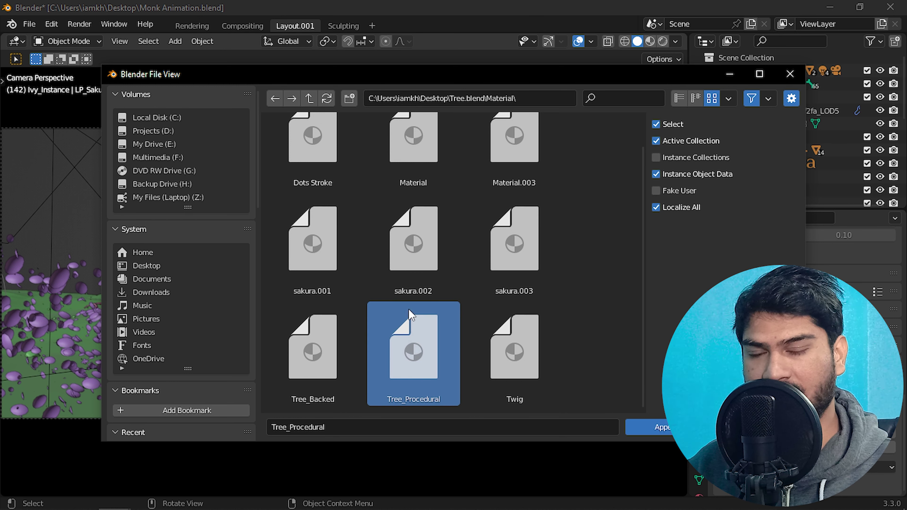
{"action": "key", "text": "BackSpace"}
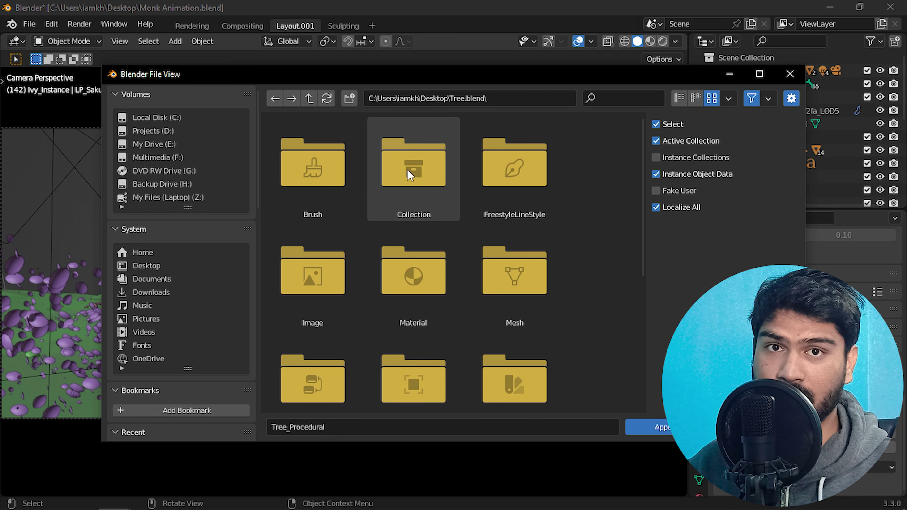
- Enter Tree.blend's Collection folder and pick Tree_Final for appending
{"action": "double_click", "coordinate": [433, 180]}
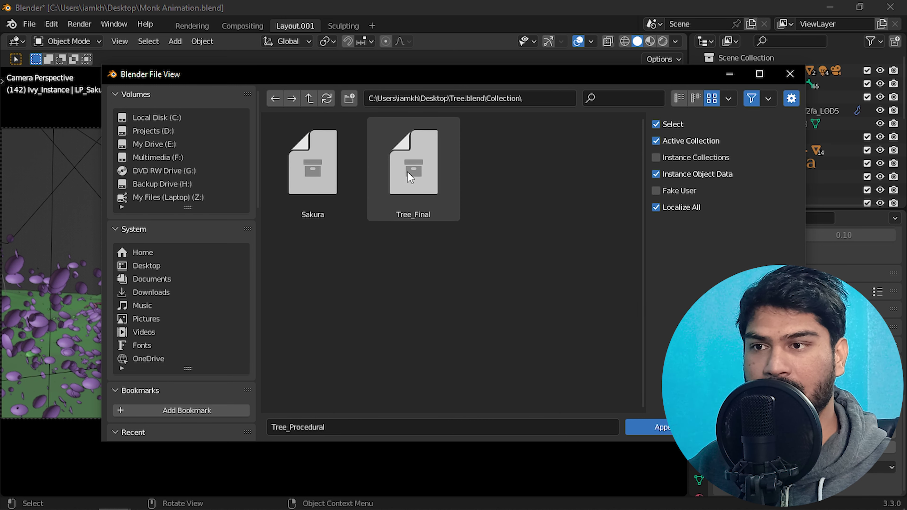
{"action": "mouse_move", "coordinate": [473, 284]}
{"action": "left_mouse_down"}
{"action": "mouse_move", "coordinate": [309, 140]}
{"action": "mouse_move", "coordinate": [480, 177]}
{"action": "left_mouse_up"}
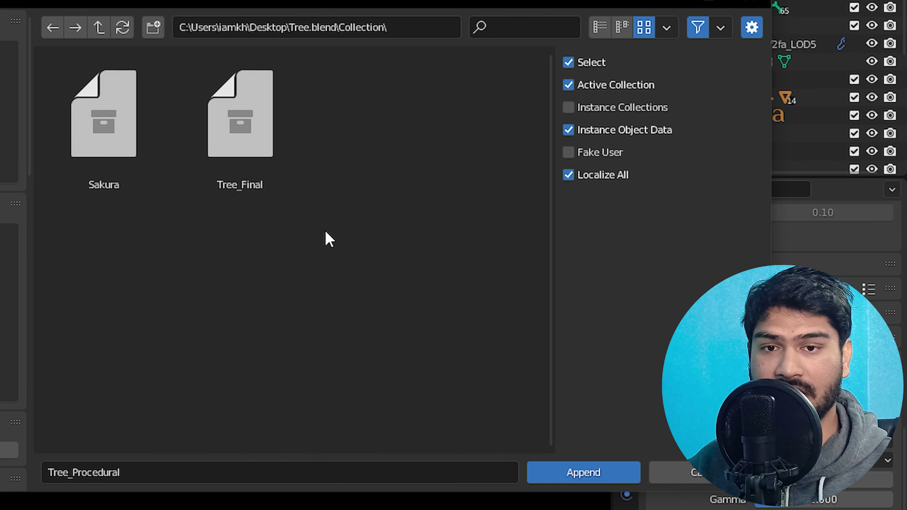
{"action": "left_click", "coordinate": [239, 111]}
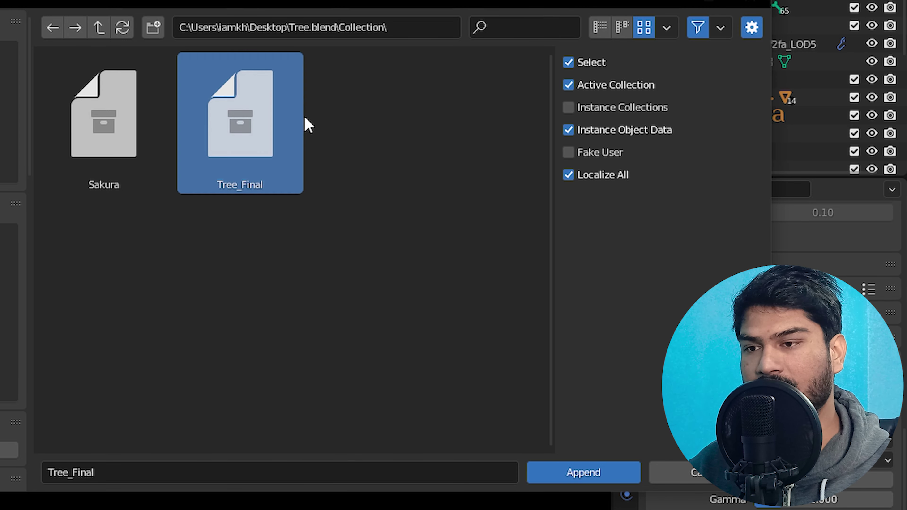
- Append Tree_Final and snap it to the 3D cursor on the terrain
{"action": "left_click", "coordinate": [590, 475]}
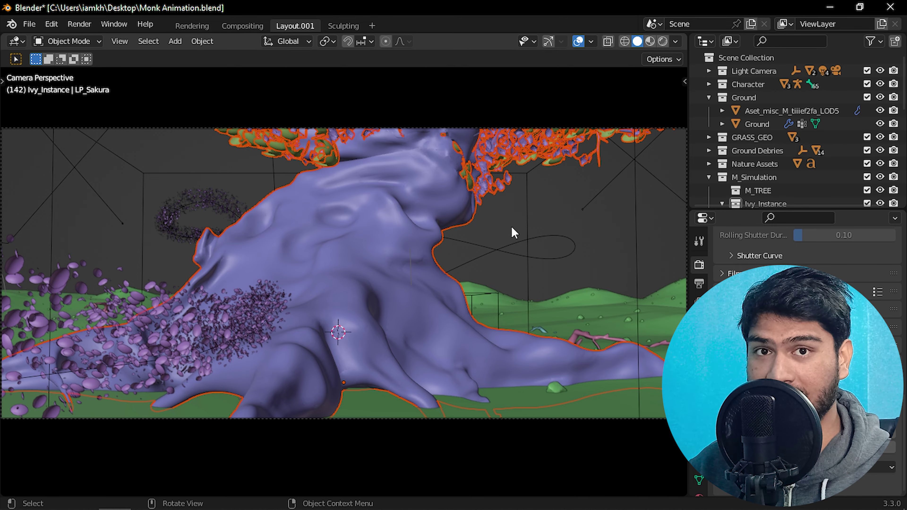
{"action": "mouse_move", "coordinate": [514, 231]}
{"action": "middle_mouse_down"}
{"action": "mouse_move", "coordinate": [431, 248]}
{"action": "mouse_move", "coordinate": [482, 247]}
{"action": "middle_mouse_up"}
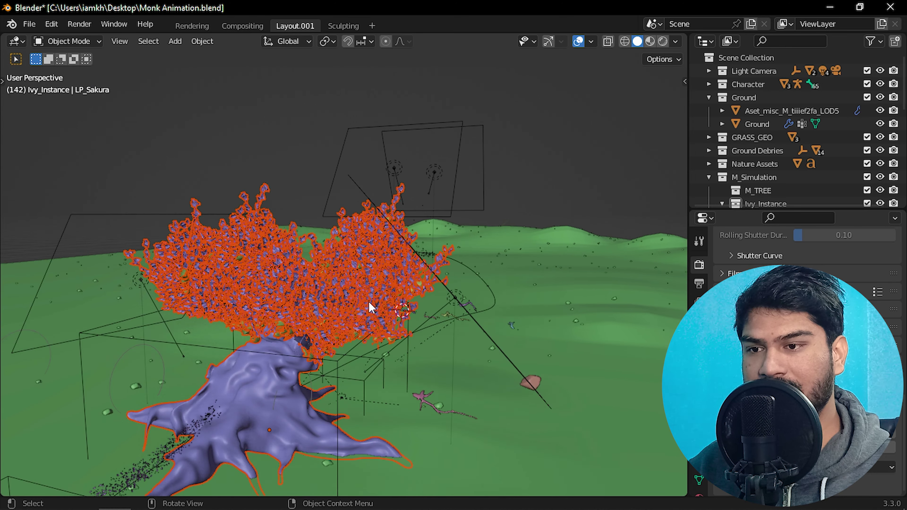
{"action": "middle_click_drag", "start_coordinate": [371, 308], "coordinate": [317, 357]}
{"action": "key", "text": "shift+s"}
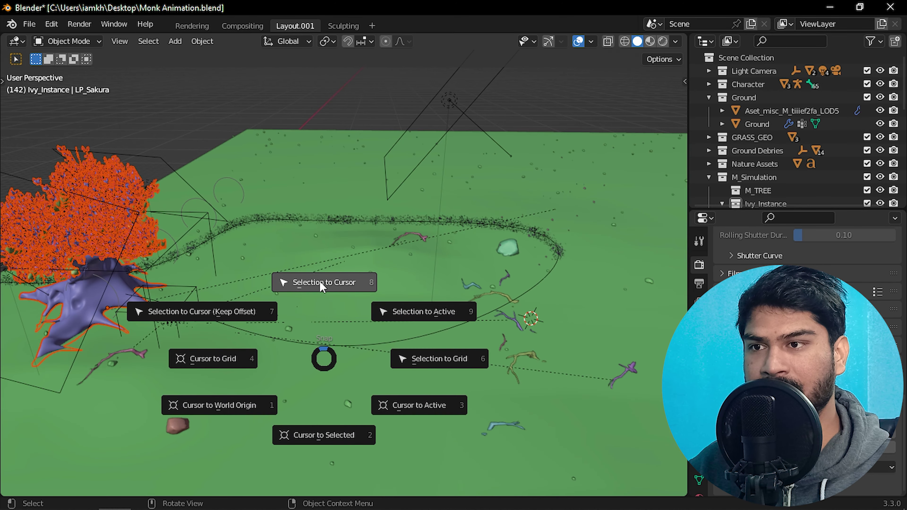
{"action": "left_click", "coordinate": [321, 285]}
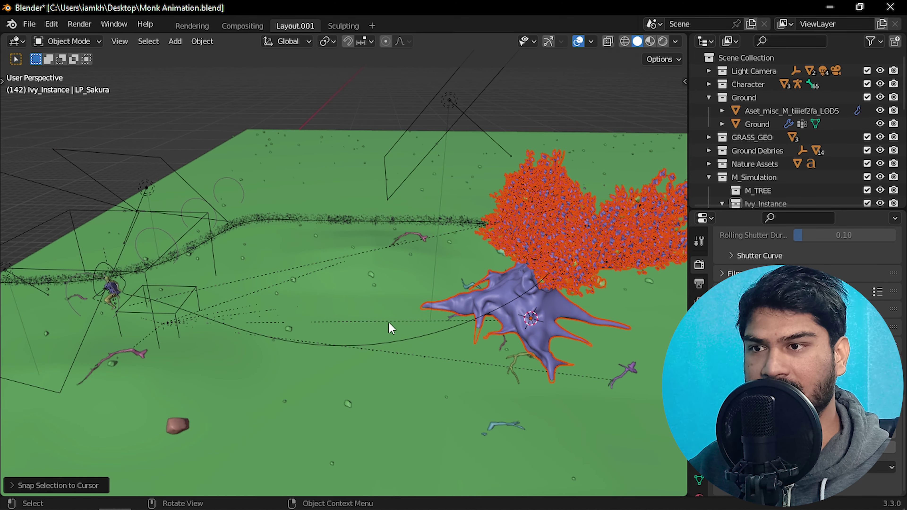
{"action": "middle_click_drag", "start_coordinate": [420, 357], "coordinate": [531, 345]}
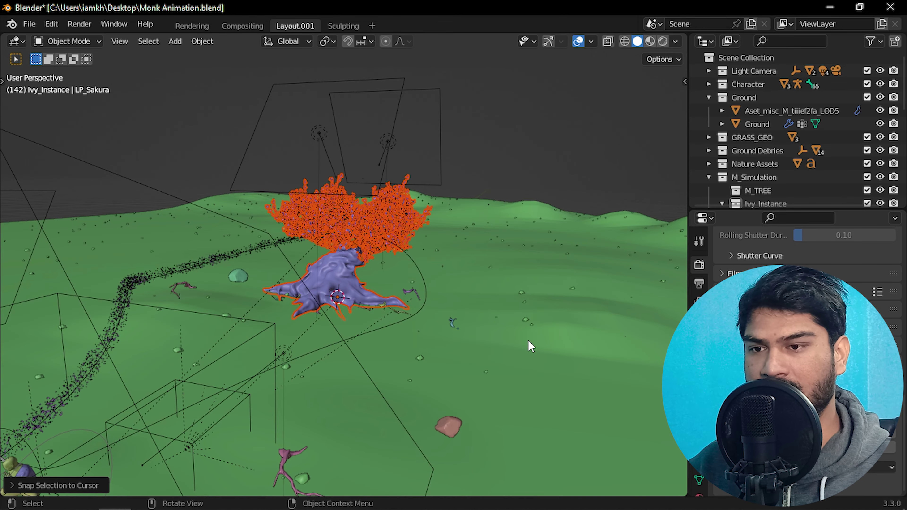
- View the scene through the camera in rendered shading
{"action": "key", "text": "KP_0"}
{"action": "key", "text": "z"}
{"action": "left_click", "coordinate": [475, 160]}
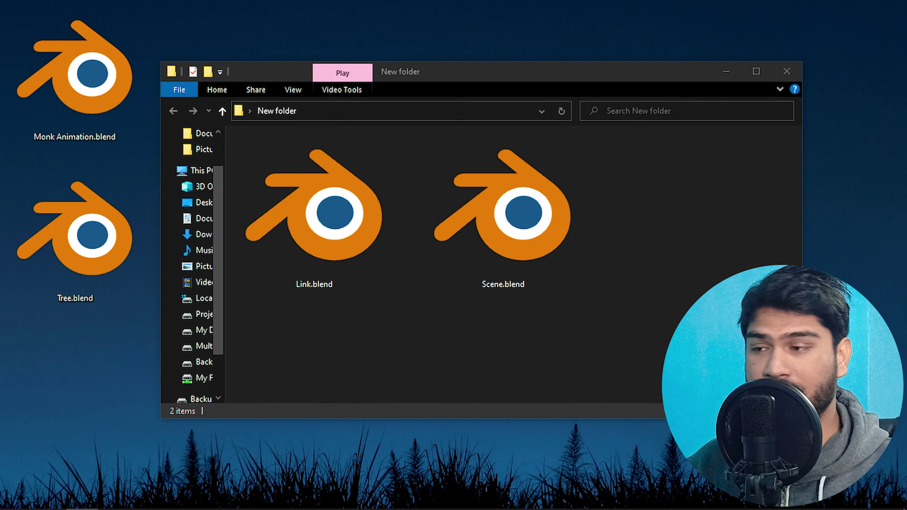
- Launch Scene.blend in Blender from the New folder Explorer window
{"action": "left_click", "coordinate": [656, 197]}
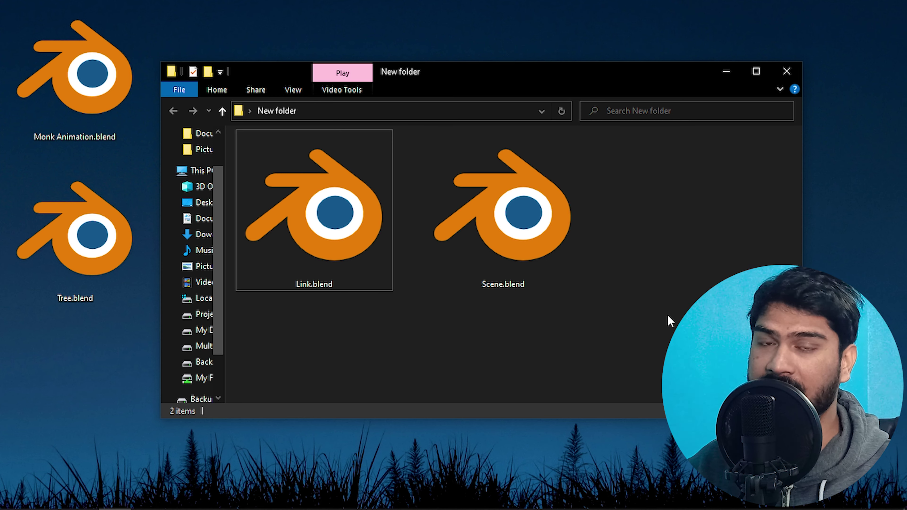
{"action": "double_click", "coordinate": [554, 255]}
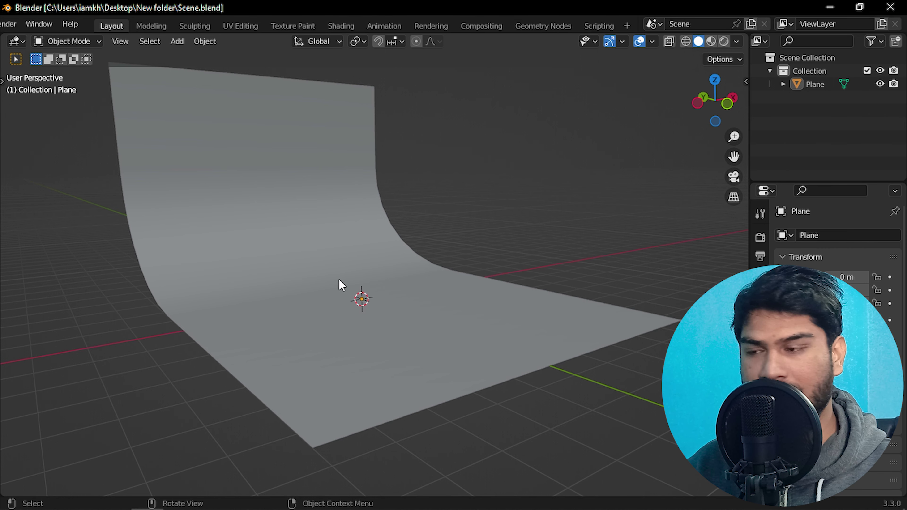
- Link Link.blend's Collection into Scene.blend, showing the monkey on the curved backdrop
{"action": "mouse_move", "coordinate": [339, 279]}
{"action": "middle_mouse_down", "text": "shift"}
{"action": "mouse_move", "coordinate": [345, 298]}
{"action": "mouse_move", "coordinate": [328, 304]}
{"action": "middle_mouse_up", "text": "shift"}
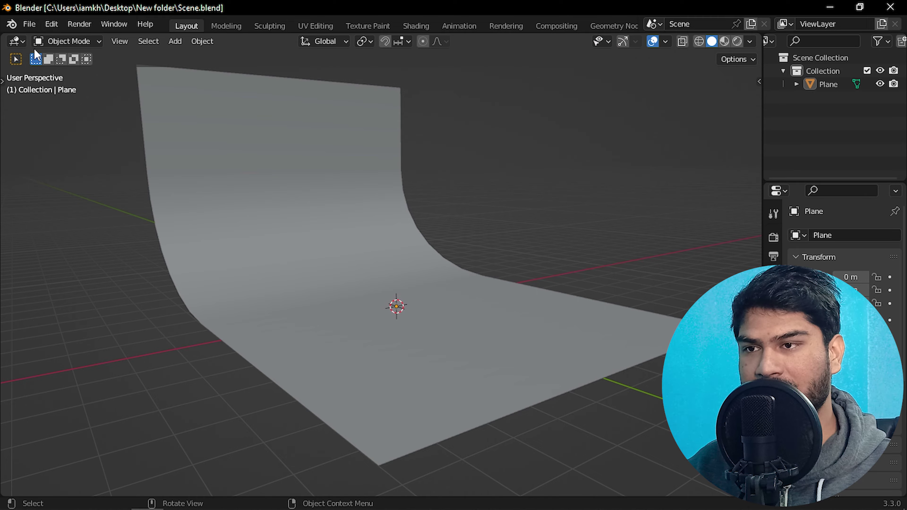
{"action": "left_click", "coordinate": [26, 24]}
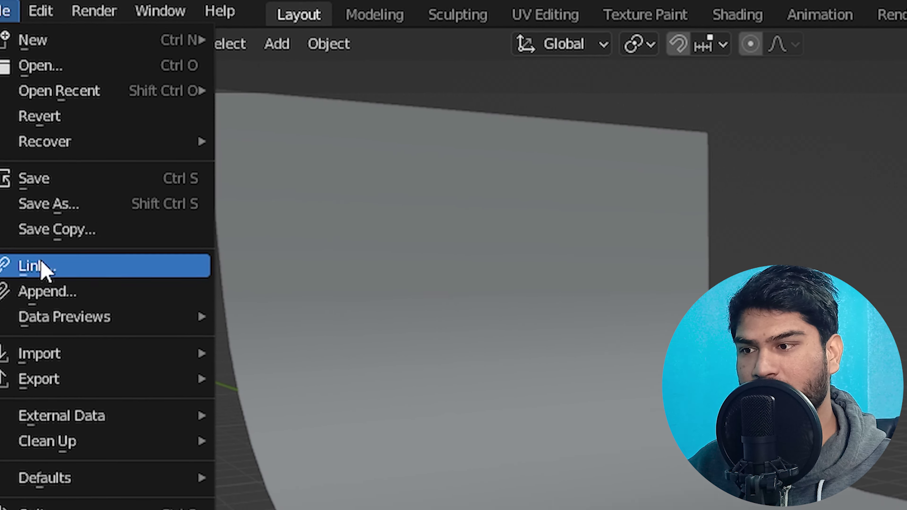
{"action": "left_click", "coordinate": [69, 281]}
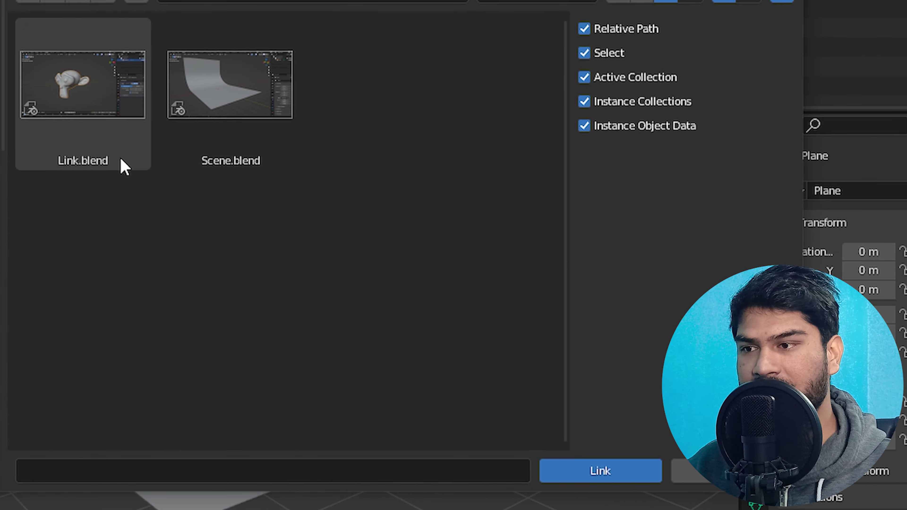
{"action": "double_click", "coordinate": [121, 161]}
{"action": "double_click", "coordinate": [239, 77]}
{"action": "left_click", "coordinate": [127, 93]}
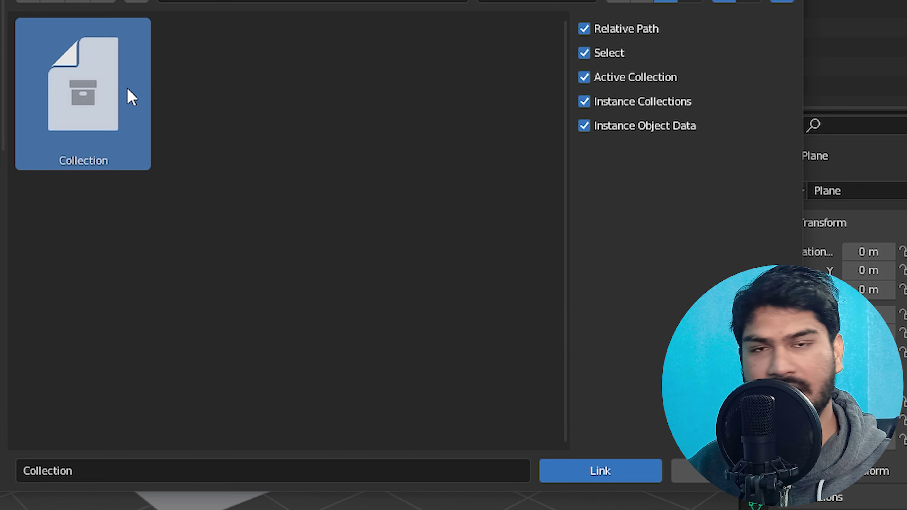
{"action": "left_click", "coordinate": [576, 478]}
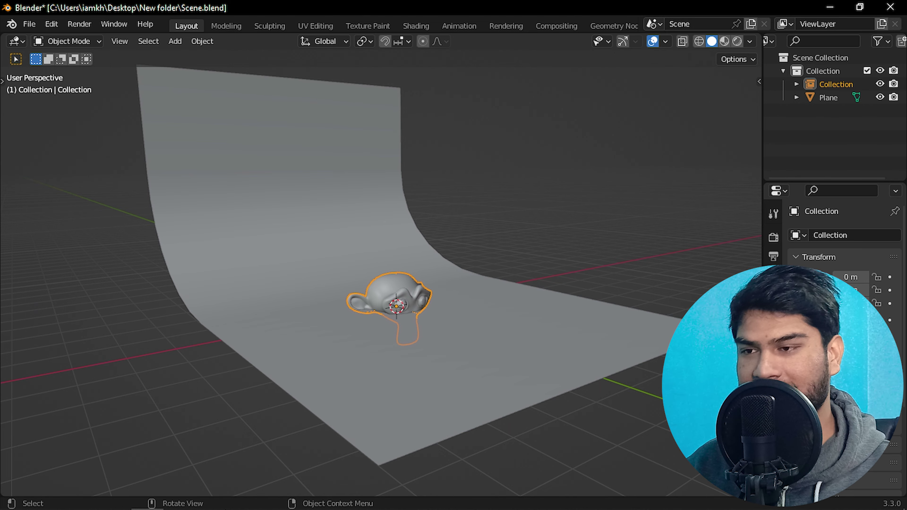
- Frame the linked monkey head in the Right Ortho side view
{"action": "key", "text": "KP_Decimal"}
{"action": "scroll", "coordinate": [433, 304], "scroll_direction": "down", "scroll_amount": 5}
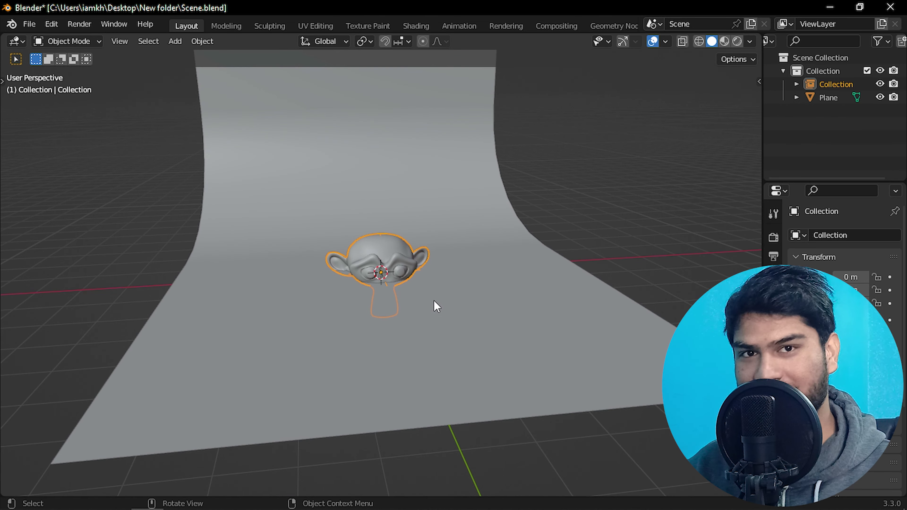
{"action": "key", "text": "KP_Decimal"}
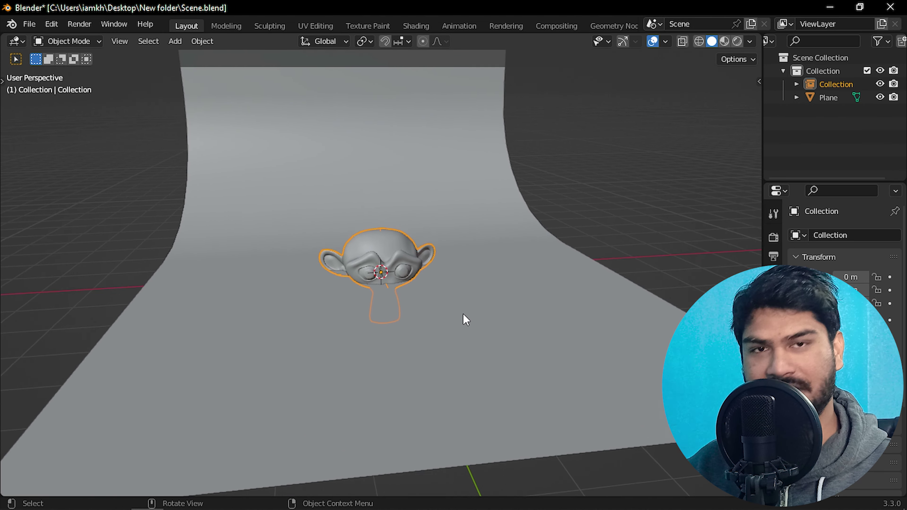
{"action": "key", "text": "KP_3"}
- Rotate the monkey head, raise it along Z, and tilt it again
{"action": "key", "text": "r"}
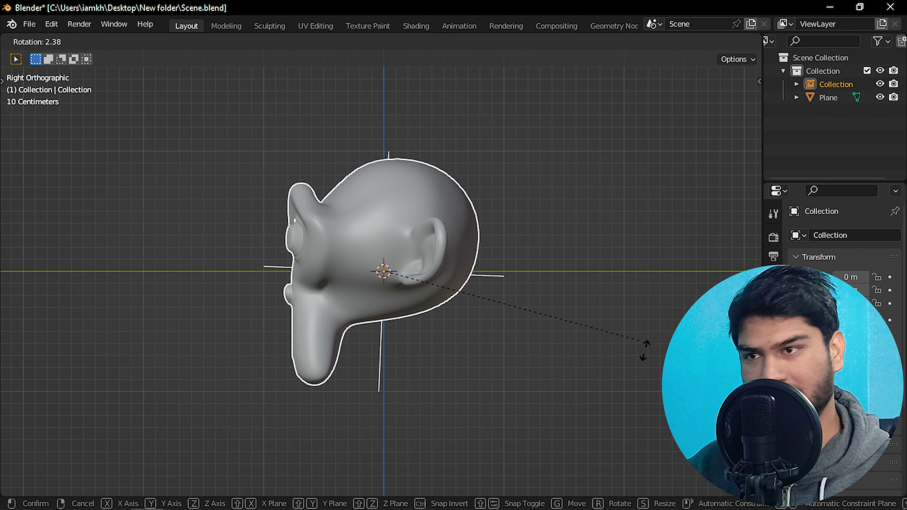
{"action": "left_click", "coordinate": [506, 440]}
{"action": "key", "text": "g"}
{"action": "key", "text": "z"}
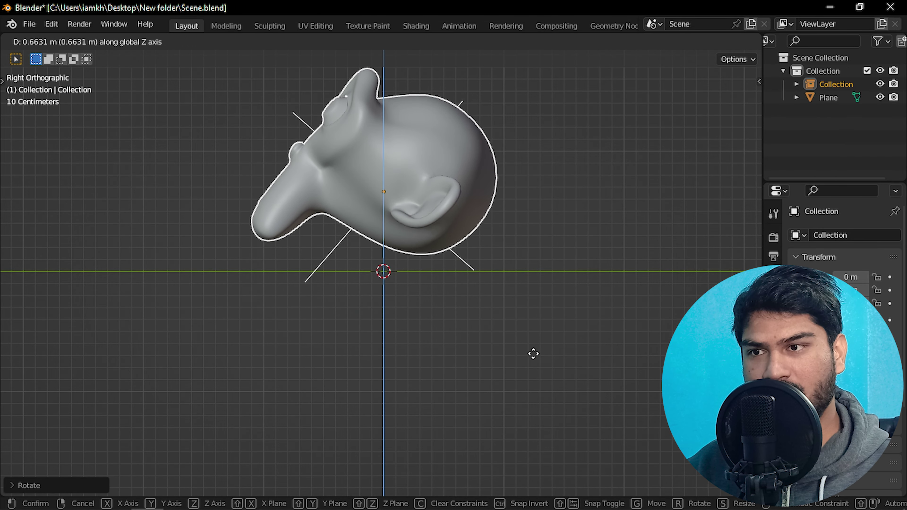
{"action": "left_click", "coordinate": [559, 368]}
{"action": "key", "text": "r"}
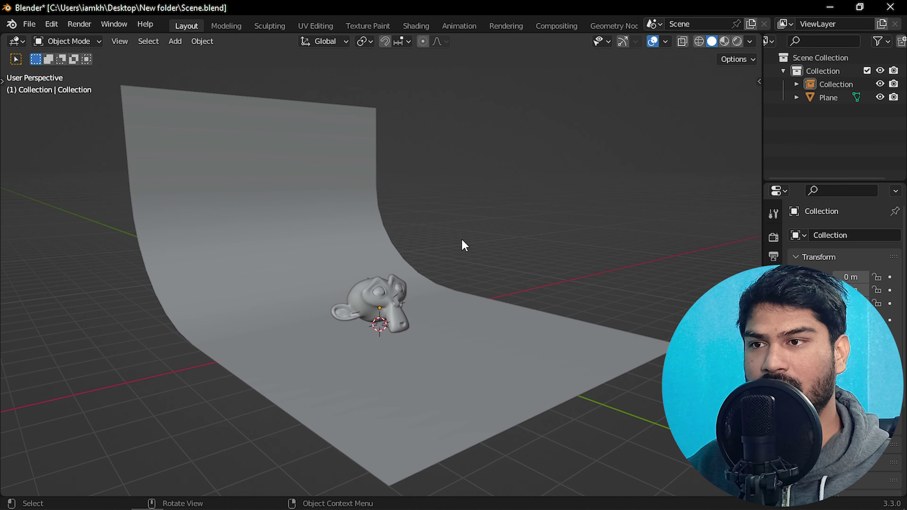
{"action": "left_click", "coordinate": [29, 24]}
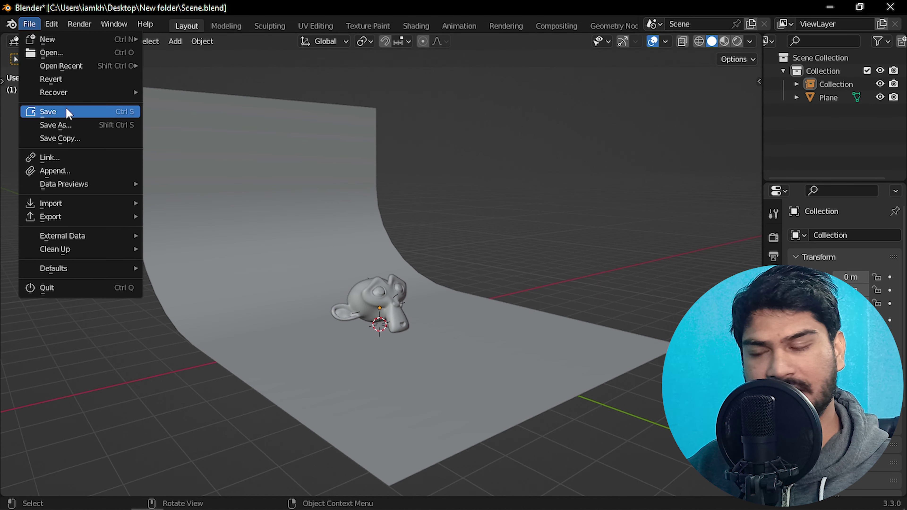
- Save Scene.blend, then sculpt a deep stroke across Suzanne's brow in Link.blend and save
{"action": "left_click", "coordinate": [52, 114]}
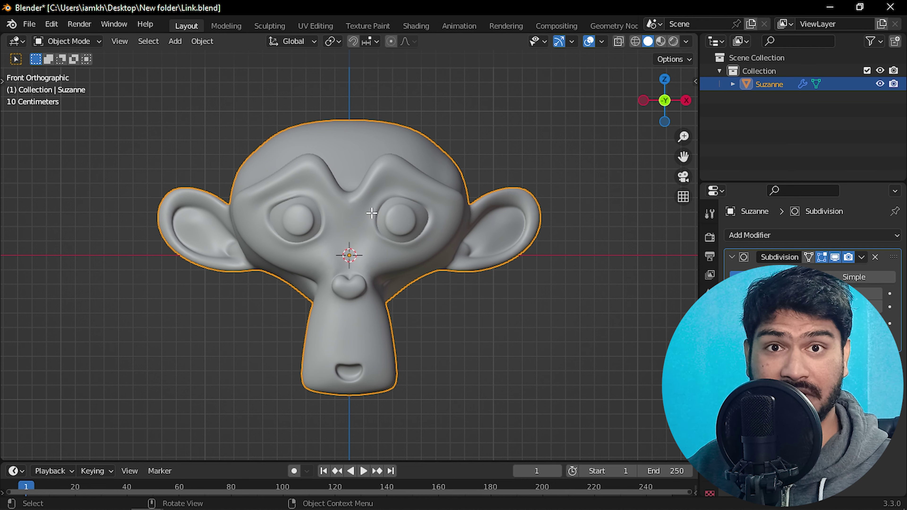
{"action": "left_click", "coordinate": [269, 26]}
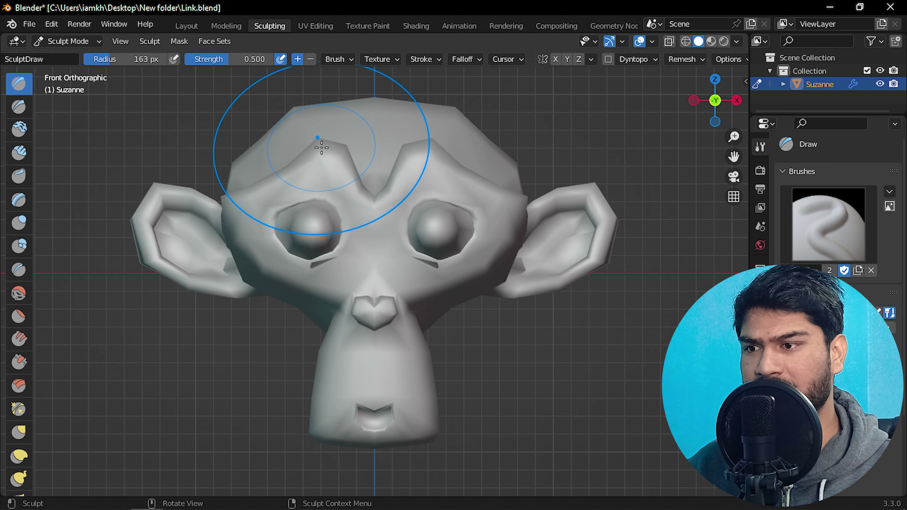
{"action": "left_click_drag", "start_coordinate": [322, 147], "coordinate": [348, 352]}
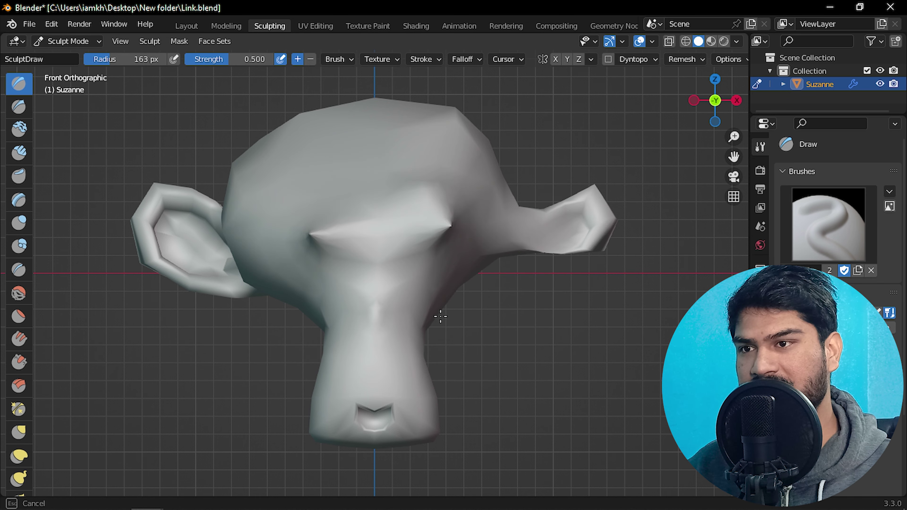
{"action": "left_click", "coordinate": [186, 26]}
{"action": "left_click", "coordinate": [29, 24]}
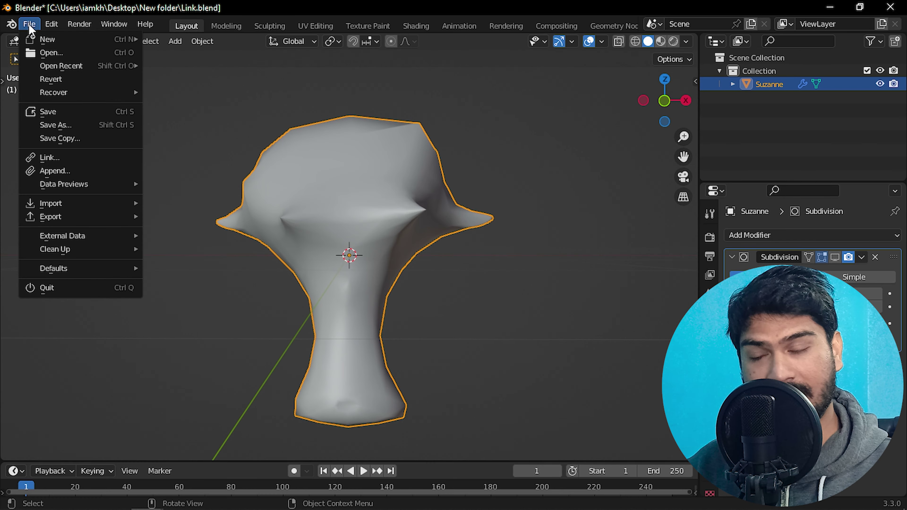
{"action": "left_click", "coordinate": [52, 111]}
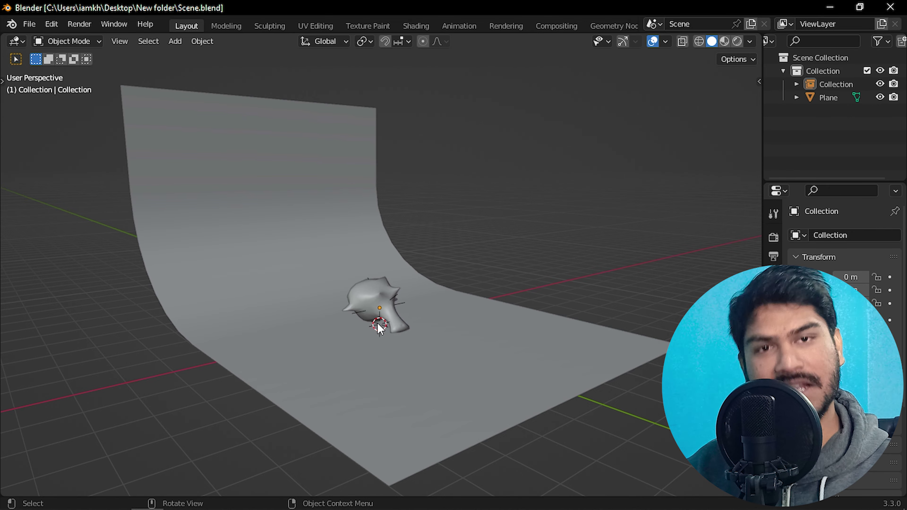
{"action": "scroll", "coordinate": [332, 321], "scroll_direction": "up", "scroll_amount": 5}
{"action": "mouse_move", "coordinate": [589, 204]}
{"action": "middle_mouse_down"}
{"action": "mouse_move", "coordinate": [463, 253]}
{"action": "mouse_move", "coordinate": [398, 213]}
{"action": "mouse_move", "coordinate": [562, 210]}
{"action": "mouse_move", "coordinate": [560, 268]}
{"action": "mouse_move", "coordinate": [514, 269]}
{"action": "middle_mouse_up"}
{"action": "scroll", "coordinate": [567, 211], "scroll_direction": "down", "scroll_amount": 4}
{"action": "scroll", "coordinate": [567, 211], "scroll_direction": "down", "scroll_amount": 2}
{"action": "scroll", "coordinate": [563, 231], "scroll_direction": "up", "scroll_amount": 2}
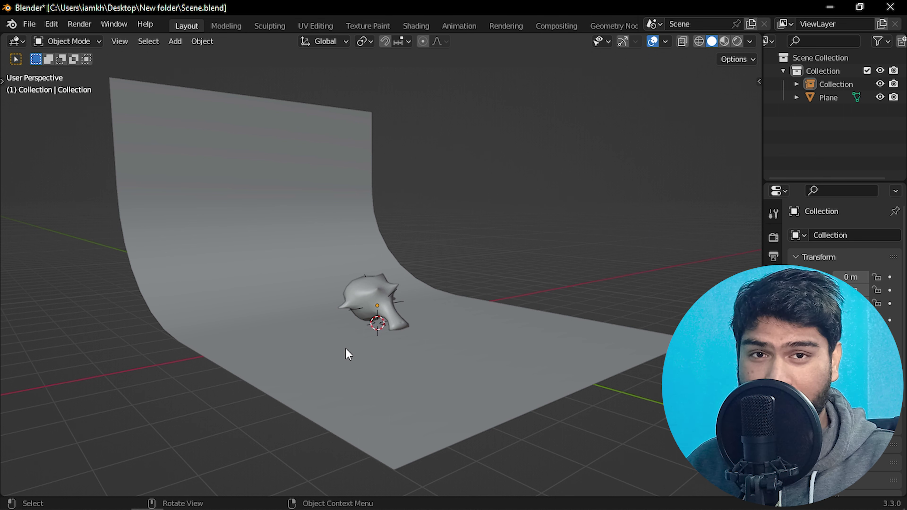
{"action": "scroll", "coordinate": [345, 353], "scroll_direction": "up", "scroll_amount": 2}
{"action": "scroll", "coordinate": [352, 352], "scroll_direction": "up", "scroll_amount": 2}
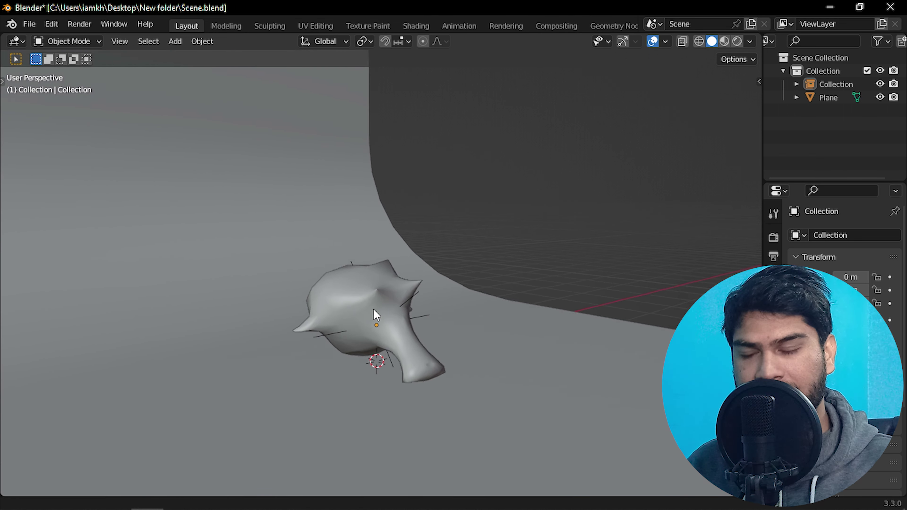